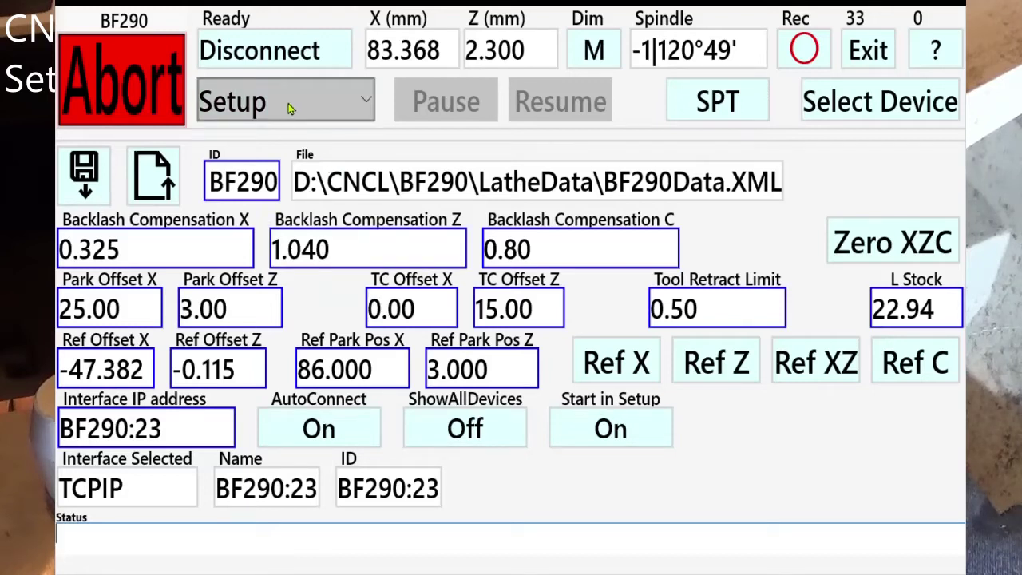
- Go to Setups > Setup Tools to show the tool offsets and BF290Data.XML data file
{"action": "left_click", "coordinate": [290, 109]}
{"action": "scroll", "coordinate": [291, 401], "scroll_direction": "down", "scroll_amount": 1}
{"action": "scroll", "coordinate": [291, 401], "scroll_direction": "down", "scroll_amount": 3}
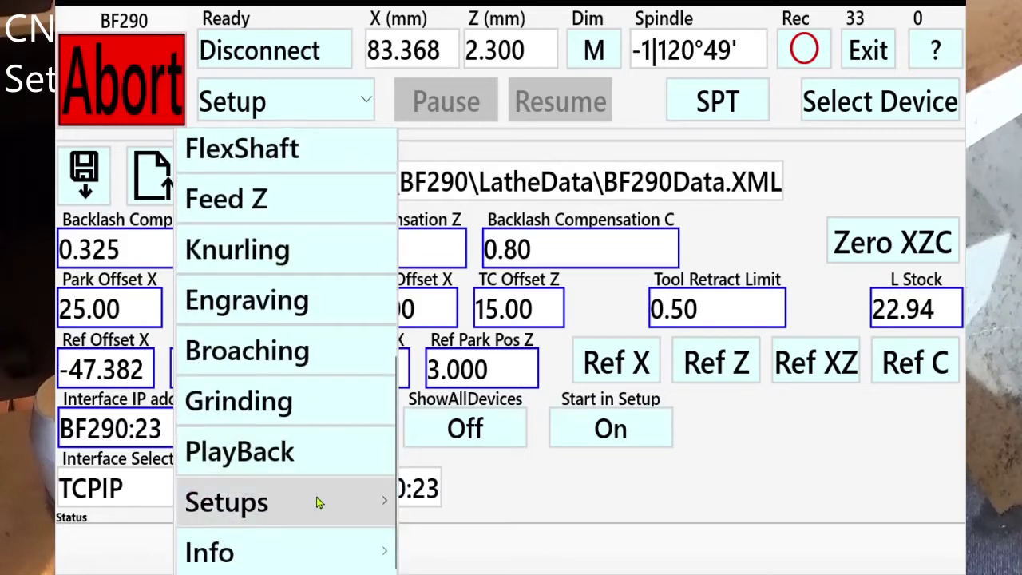
{"action": "mouse_move", "coordinate": [359, 498]}
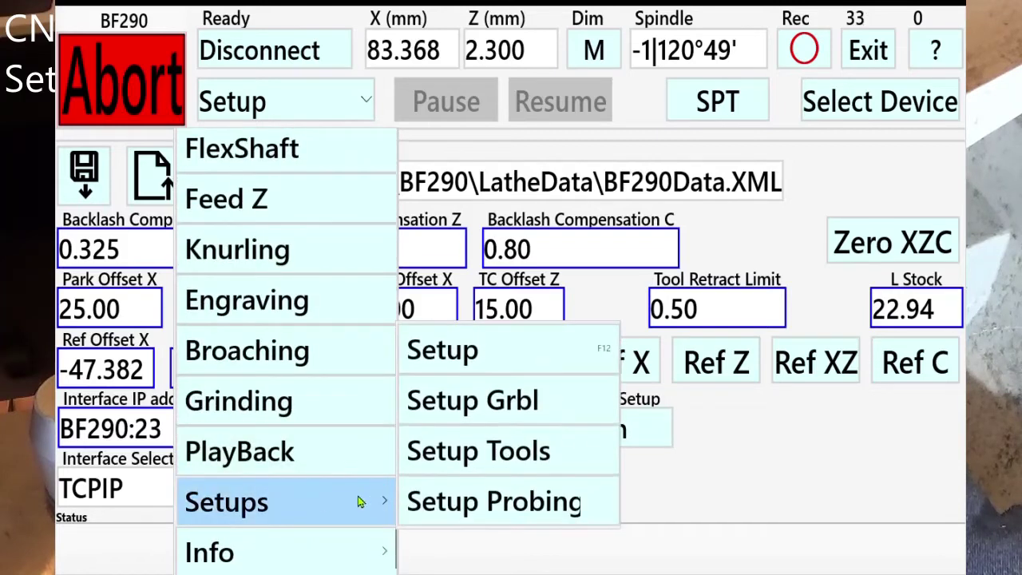
{"action": "left_click", "coordinate": [457, 461]}
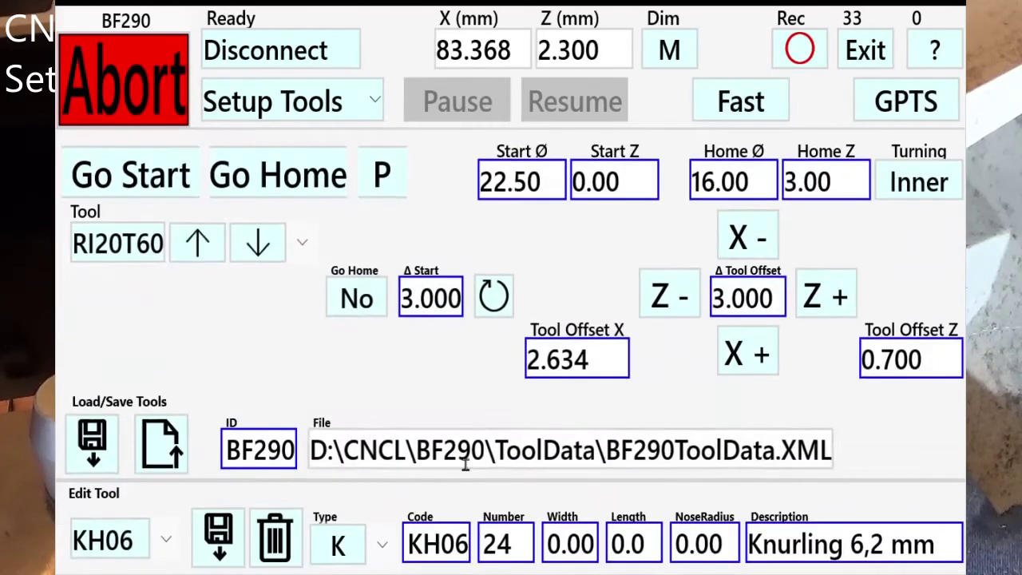
- Choose RI20T60 (Right 11ERA60P, inner turning) as the tool under edit instead of KH06
{"action": "left_click", "coordinate": [164, 541]}
{"action": "scroll", "coordinate": [165, 541], "scroll_direction": "down", "scroll_amount": 4}
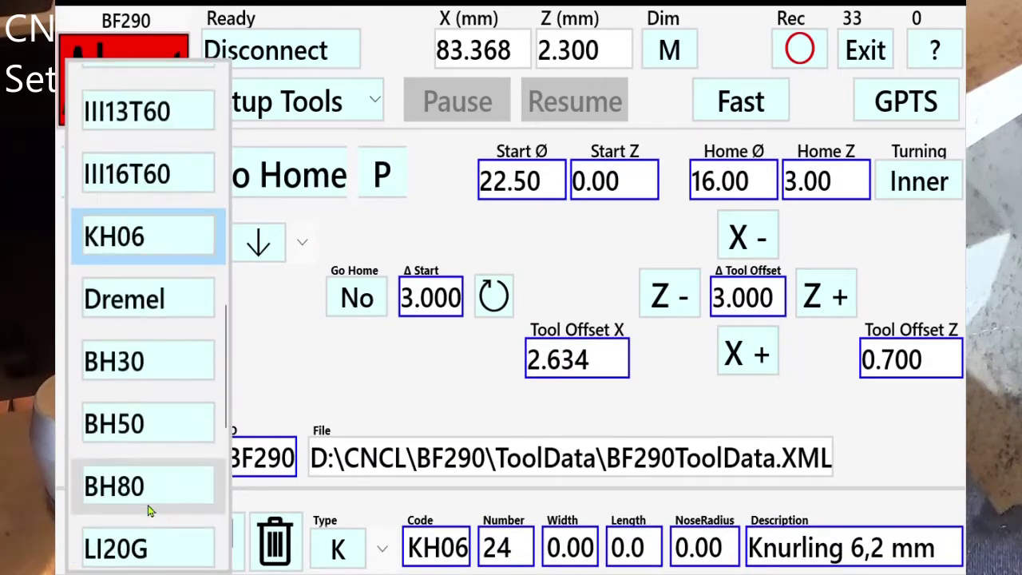
{"action": "scroll", "coordinate": [149, 504], "scroll_direction": "down", "scroll_amount": 1}
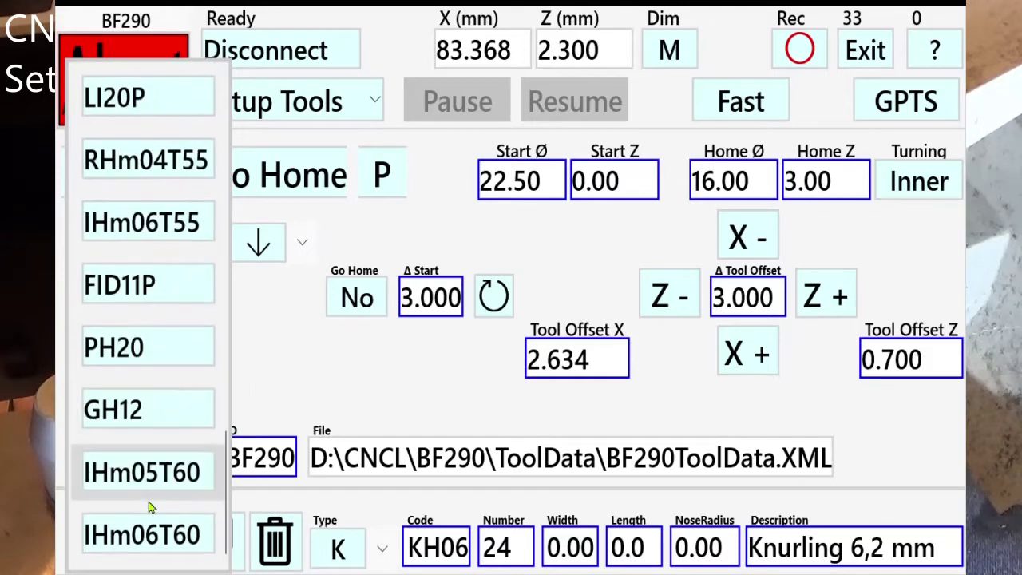
{"action": "scroll", "coordinate": [148, 496], "scroll_direction": "up", "scroll_amount": 1}
{"action": "scroll", "coordinate": [148, 491], "scroll_direction": "up", "scroll_amount": 2}
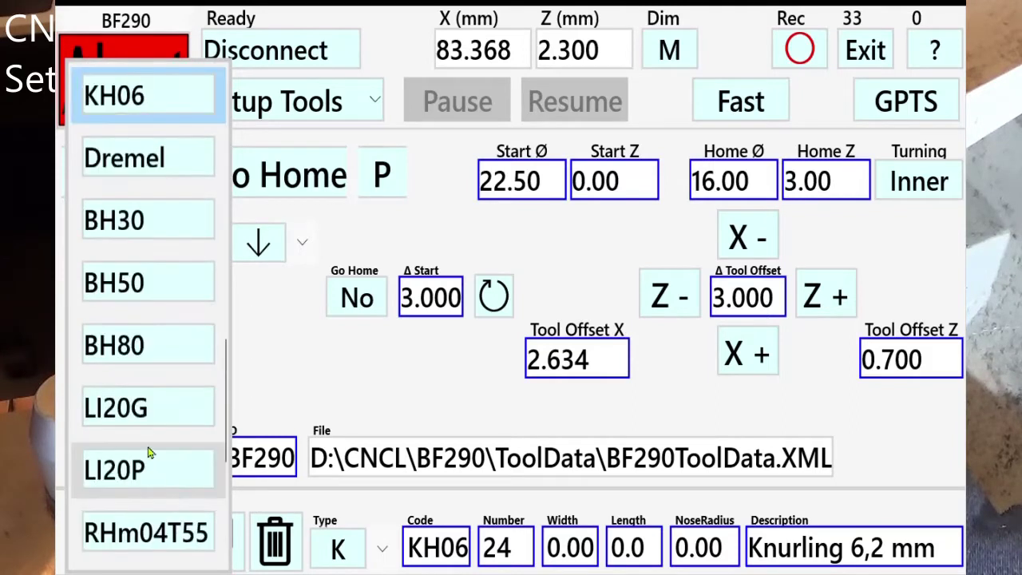
{"action": "scroll", "coordinate": [181, 192], "scroll_direction": "up", "scroll_amount": 4}
{"action": "scroll", "coordinate": [179, 193], "scroll_direction": "up", "scroll_amount": 4}
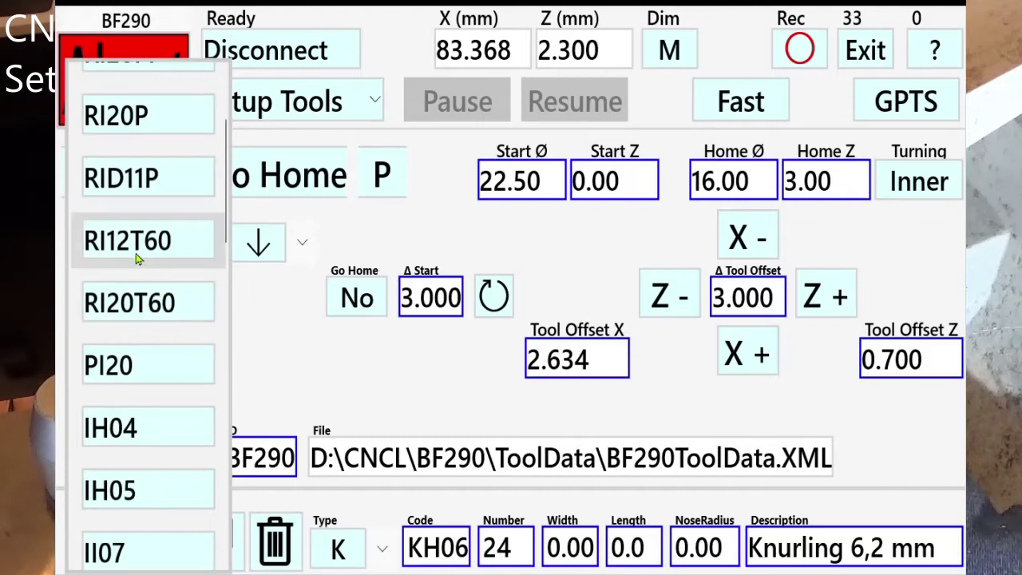
{"action": "left_click", "coordinate": [138, 310]}
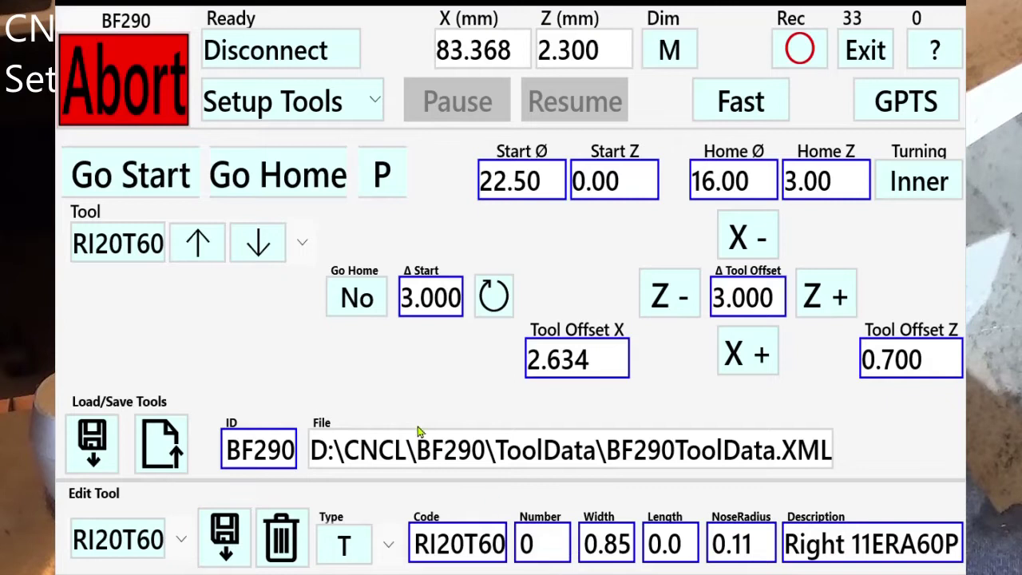
- Switch to the Threading > ThreadingSS screen, preset for an M20 thread with RI20T60
{"action": "left_click", "coordinate": [301, 112]}
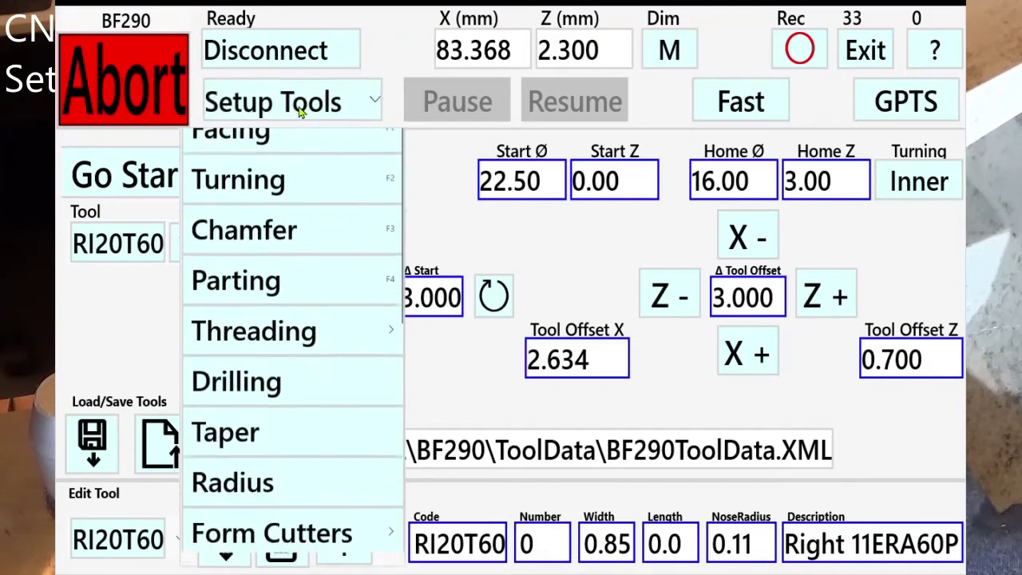
{"action": "mouse_move", "coordinate": [292, 371]}
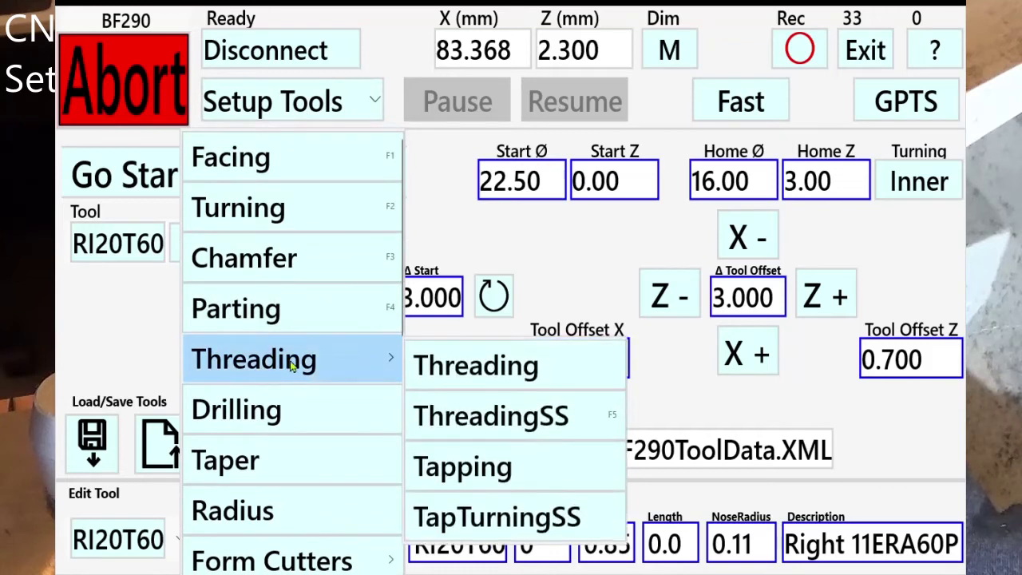
{"action": "left_click", "coordinate": [484, 424]}
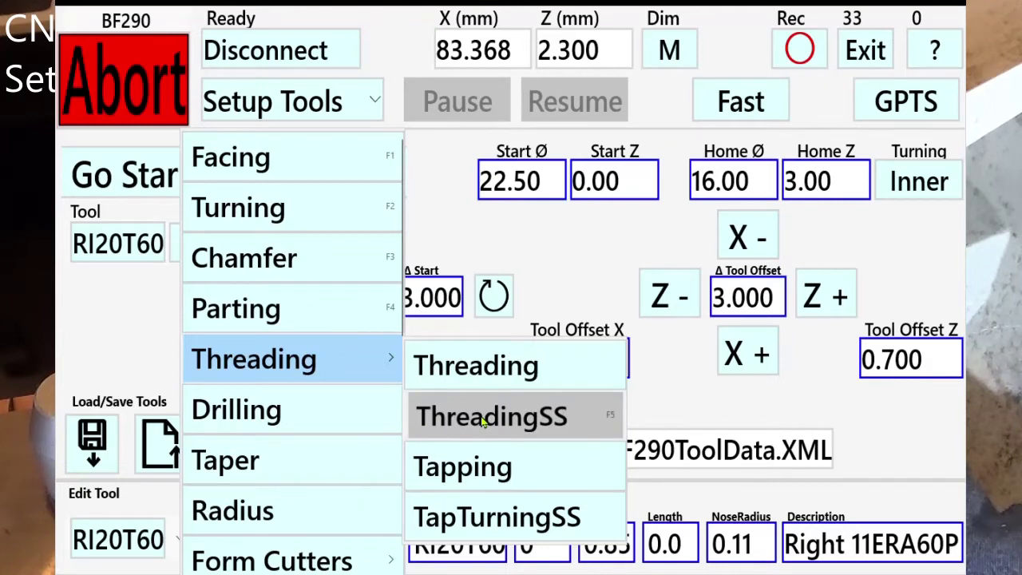
{"action": "left_click", "coordinate": [482, 422]}
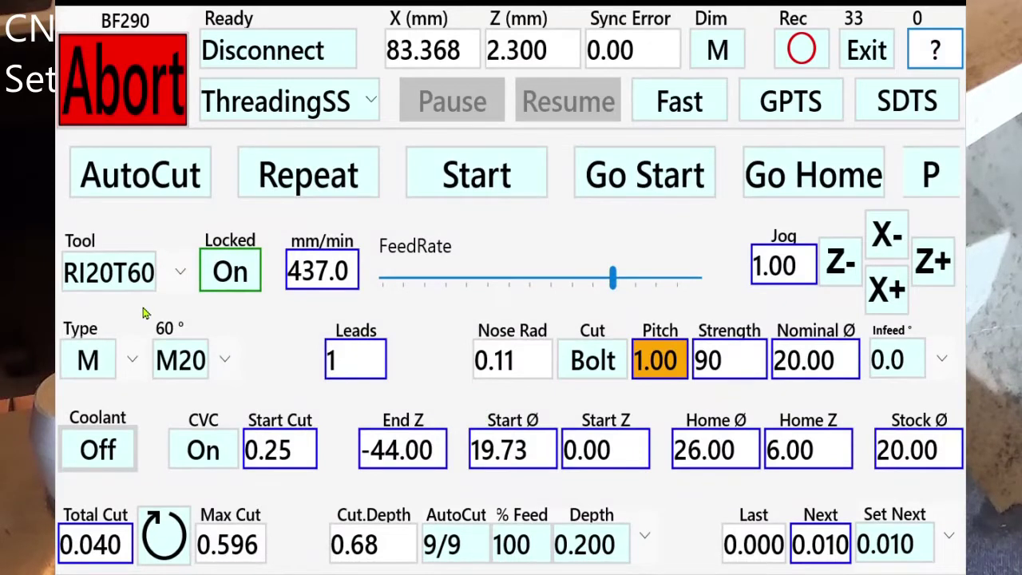
- Set the thread size to M10 (1.50 pitch, 10.00 nominal Ø), keeping thread type M
{"action": "left_click", "coordinate": [217, 367]}
{"action": "left_click", "coordinate": [217, 368]}
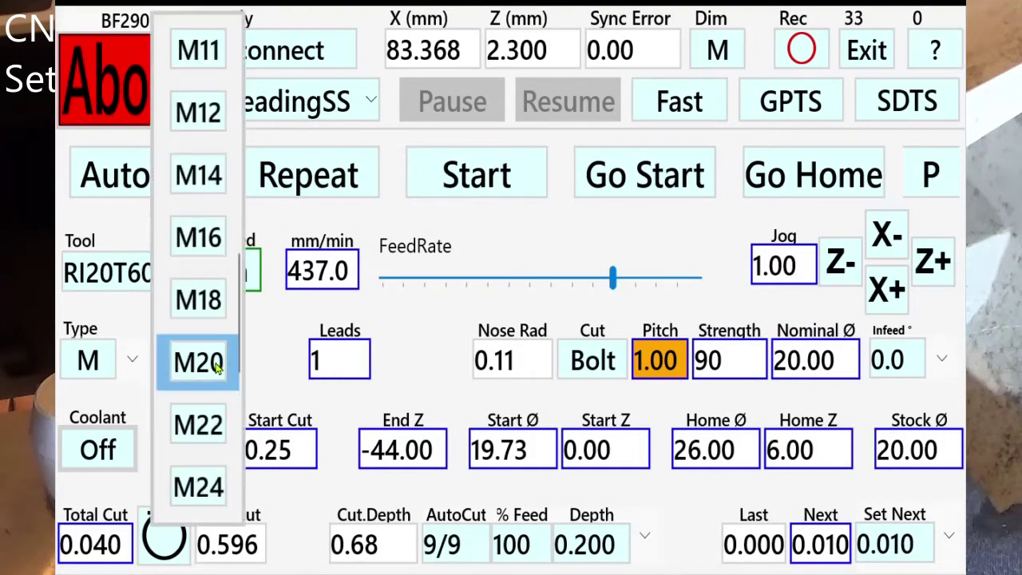
{"action": "scroll", "coordinate": [200, 264], "scroll_direction": "up", "scroll_amount": 3}
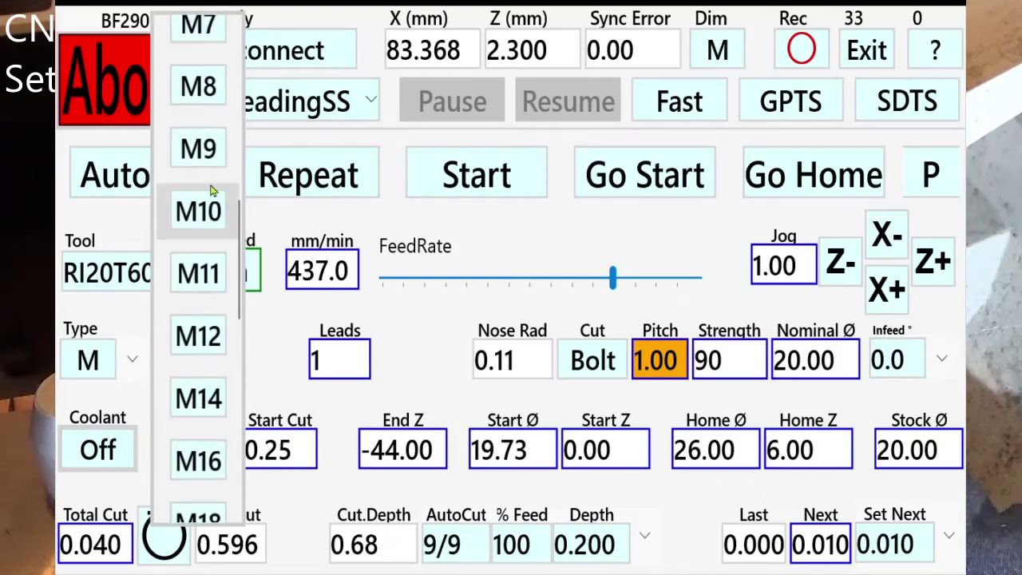
{"action": "left_click", "coordinate": [200, 211]}
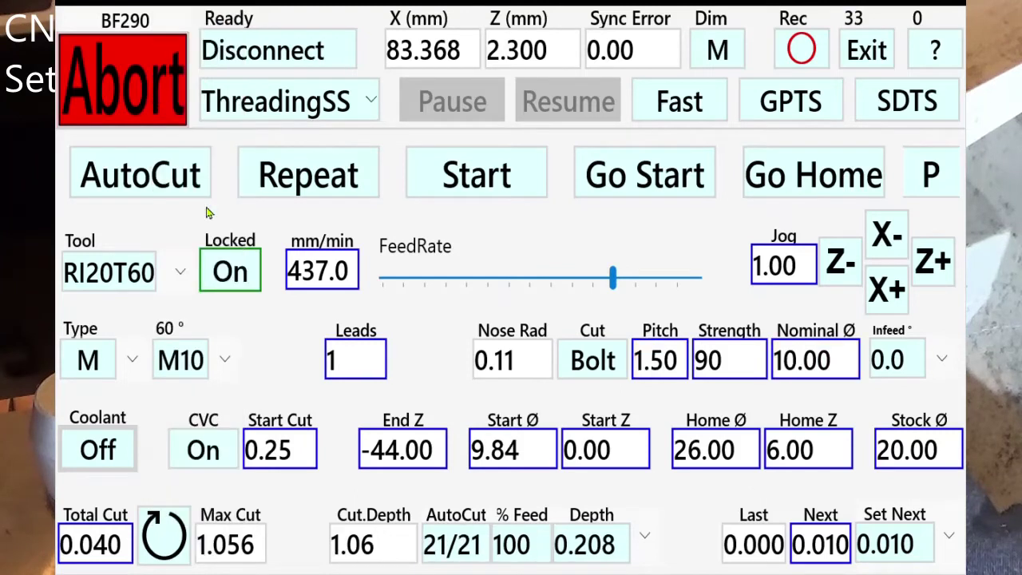
{"action": "left_click", "coordinate": [114, 364]}
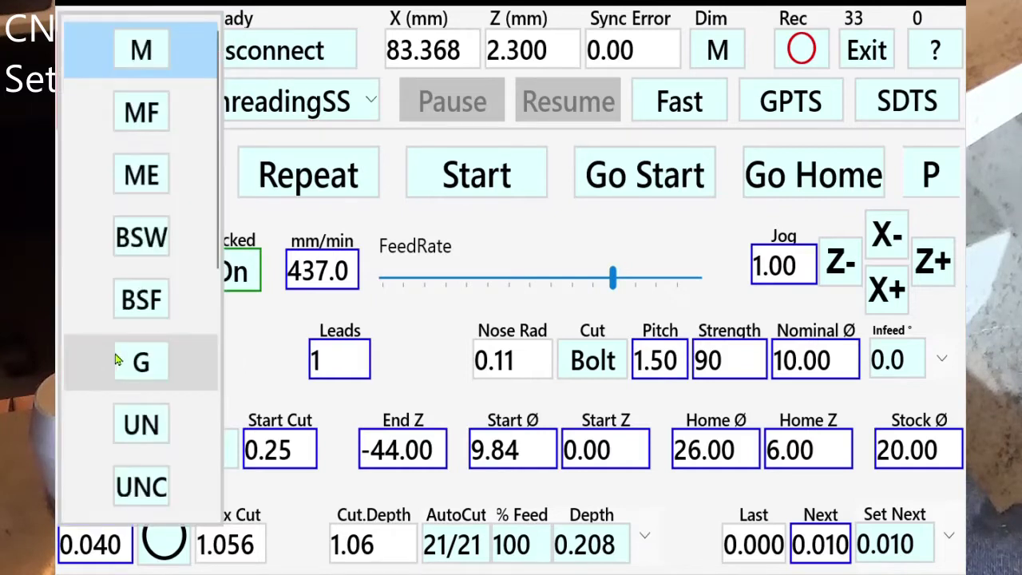
{"action": "scroll", "coordinate": [140, 240], "scroll_direction": "down", "scroll_amount": 3}
{"action": "scroll", "coordinate": [142, 247], "scroll_direction": "up", "scroll_amount": 3}
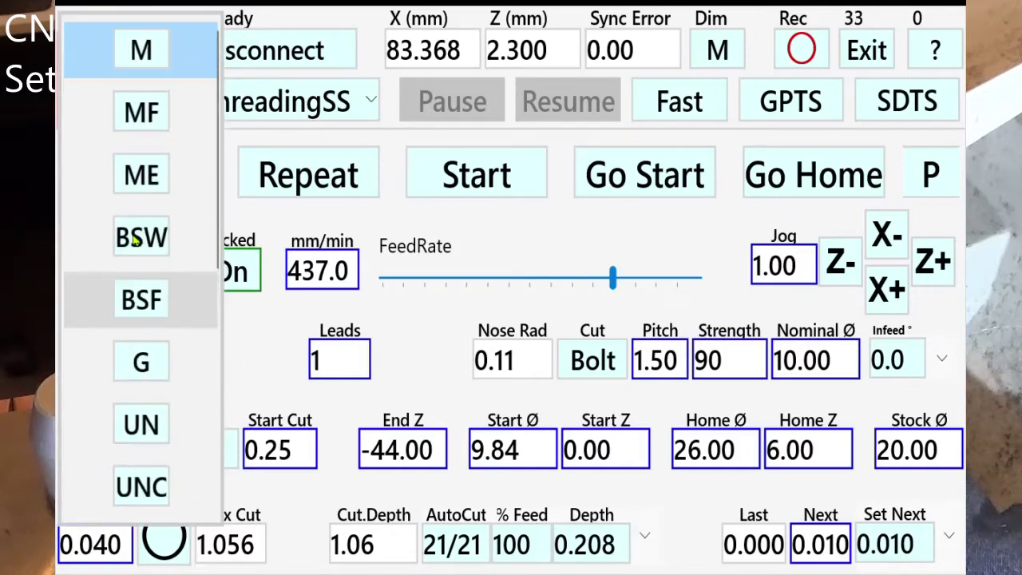
{"action": "left_click", "coordinate": [140, 53]}
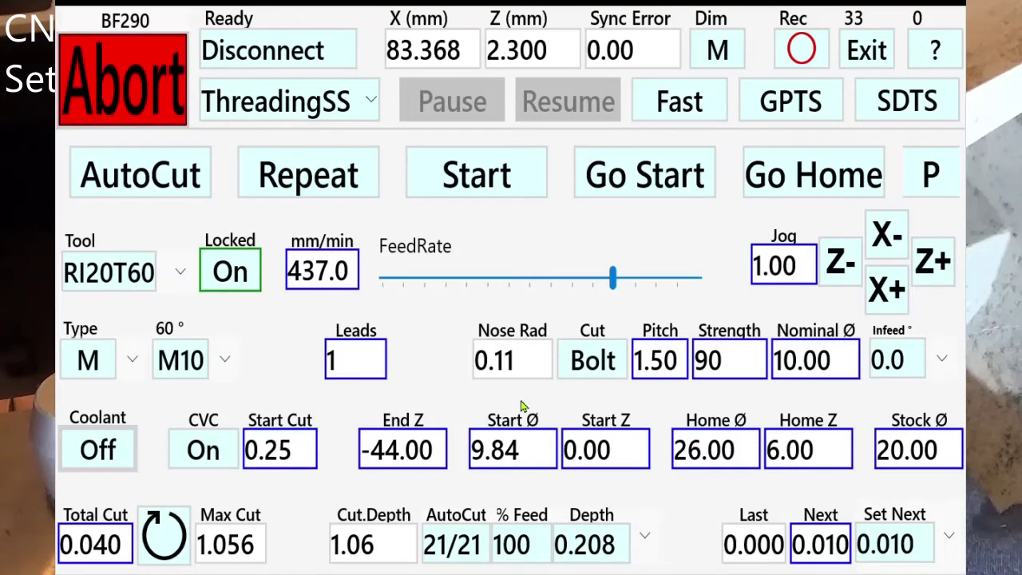
- Toggle the cut to Nut and back to Bolt, then display the 0.0/29.5/30.0 infeed angles
{"action": "left_click", "coordinate": [617, 380]}
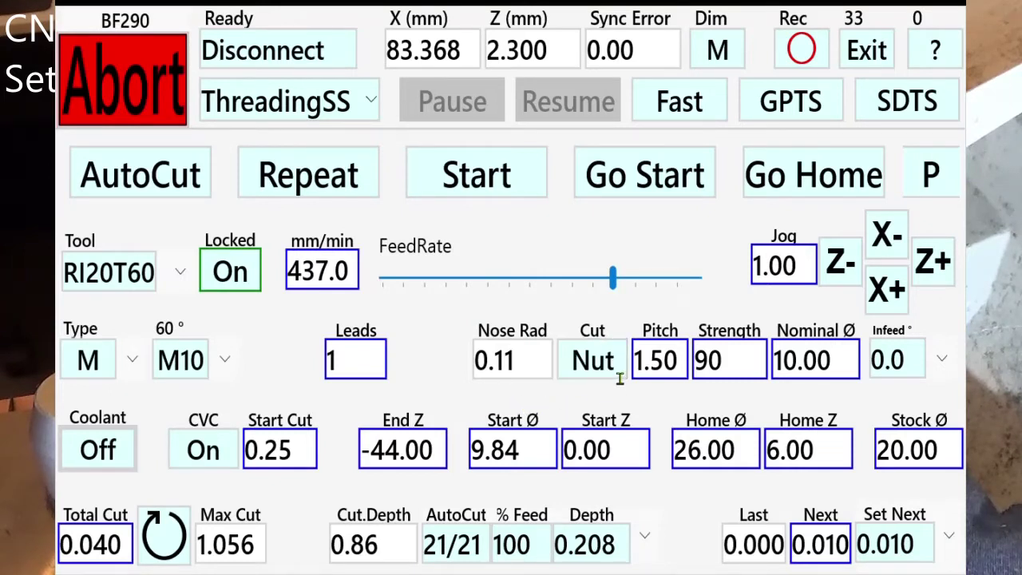
{"action": "left_click", "coordinate": [619, 379]}
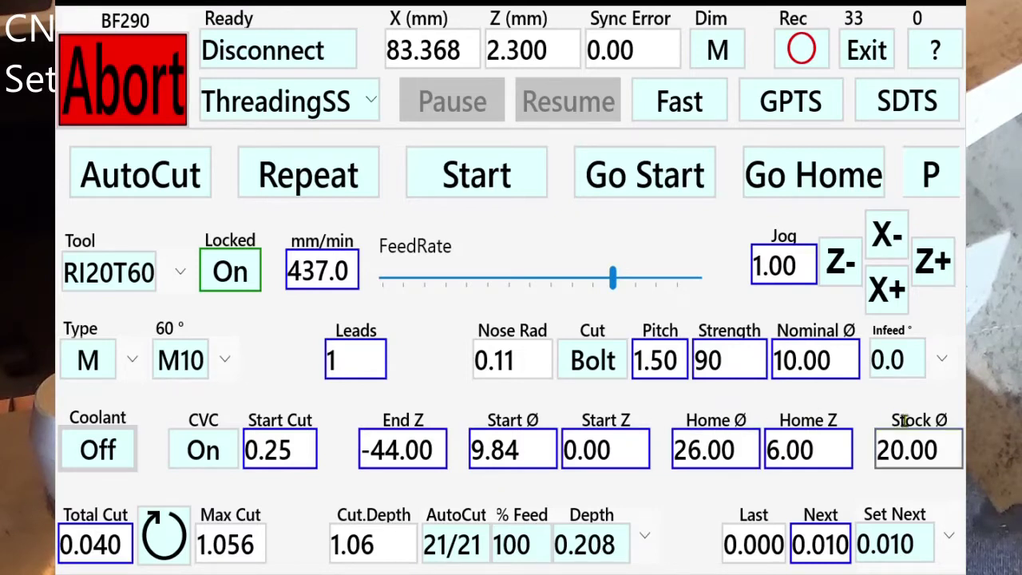
{"action": "left_click", "coordinate": [926, 373]}
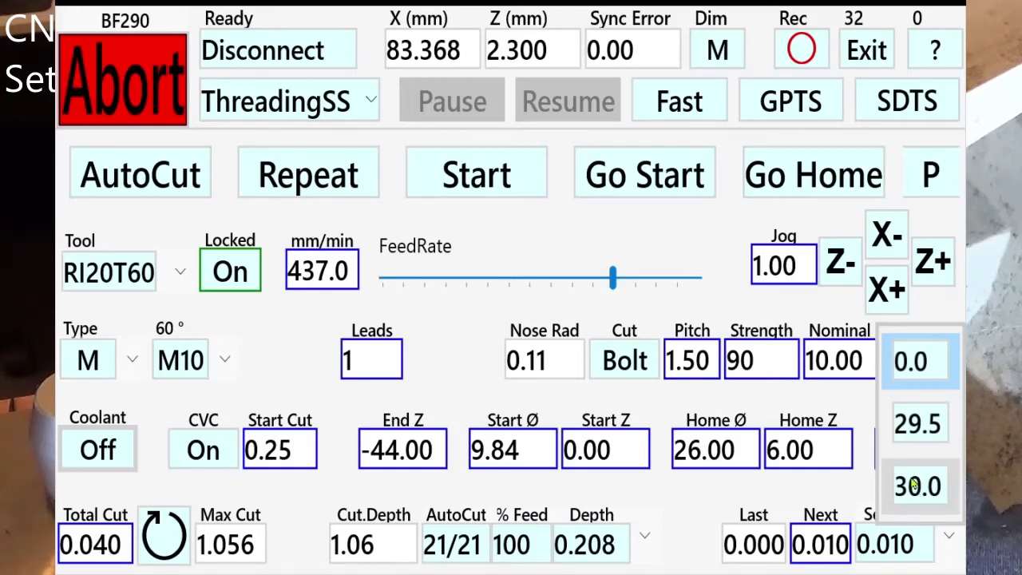
- Keep the 0.0° infeed angle and change the stock diameter from 20.00 to 12.00
{"action": "left_click", "coordinate": [929, 364]}
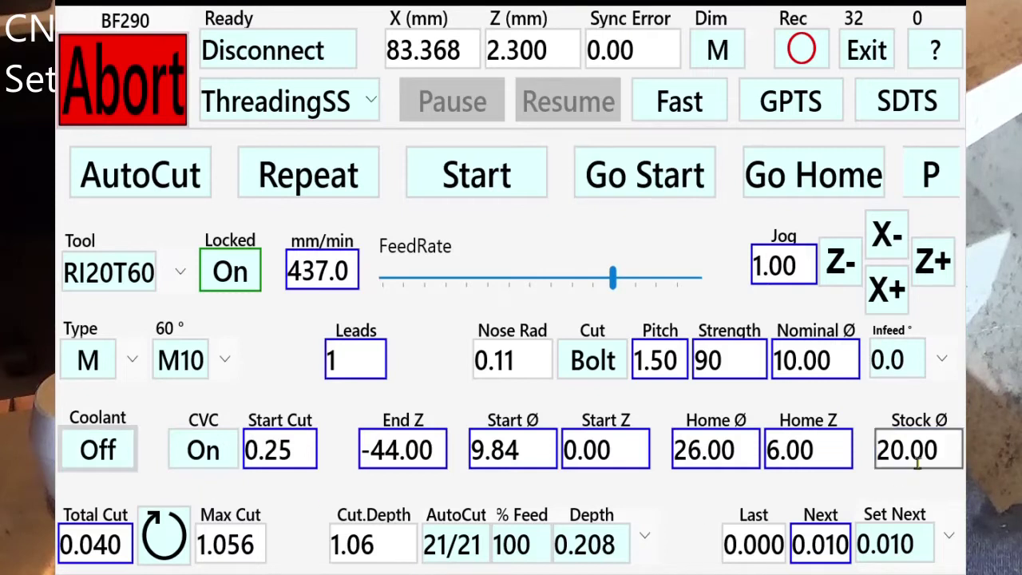
{"action": "left_click_drag", "start_coordinate": [907, 461], "coordinate": [877, 456]}
{"action": "type", "text": "12"}
{"action": "key", "text": "Return"}
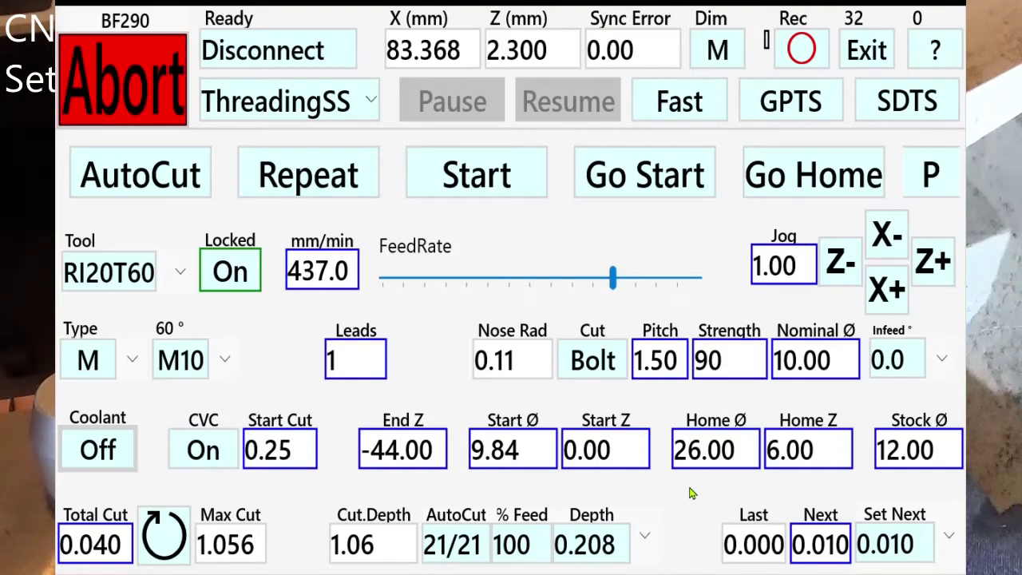
- Set home Ø to 20.00 and End Z to -10.00 instead of -44.00
{"action": "left_click", "coordinate": [684, 461]}
{"action": "double_click", "coordinate": [684, 463]}
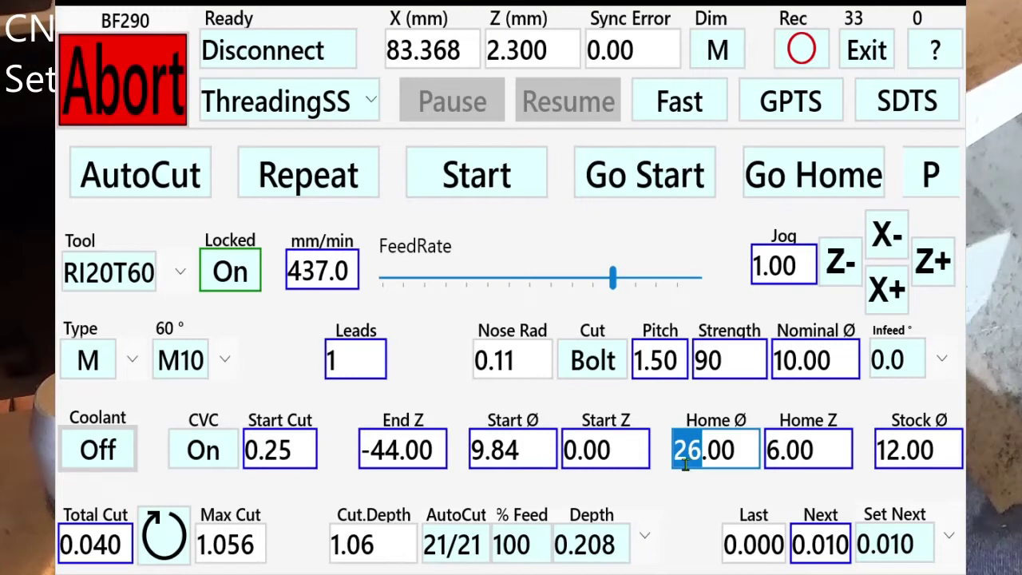
{"action": "type", "text": "20"}
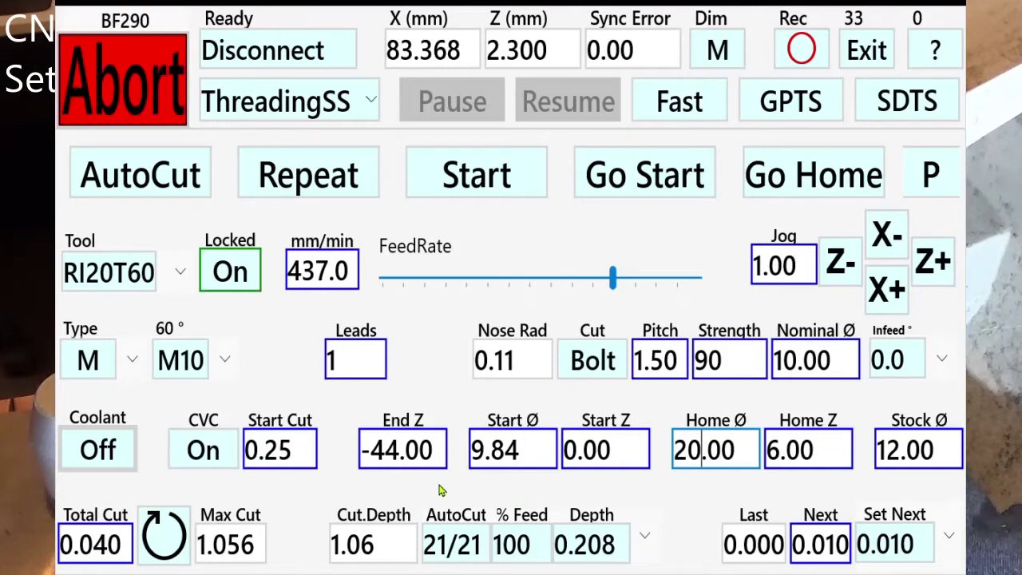
{"action": "left_click_drag", "start_coordinate": [402, 461], "coordinate": [369, 460]}
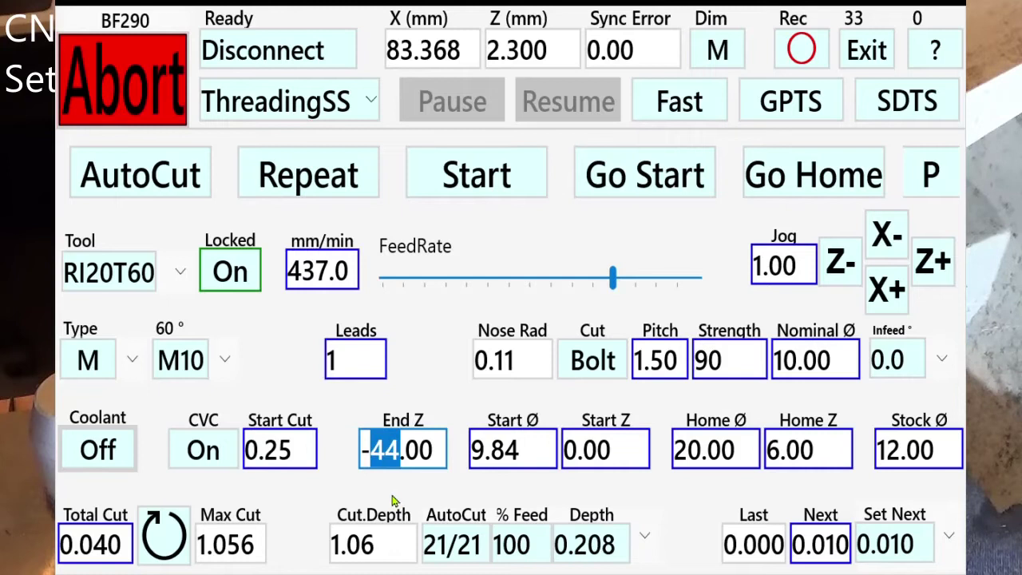
{"action": "type", "text": "10"}
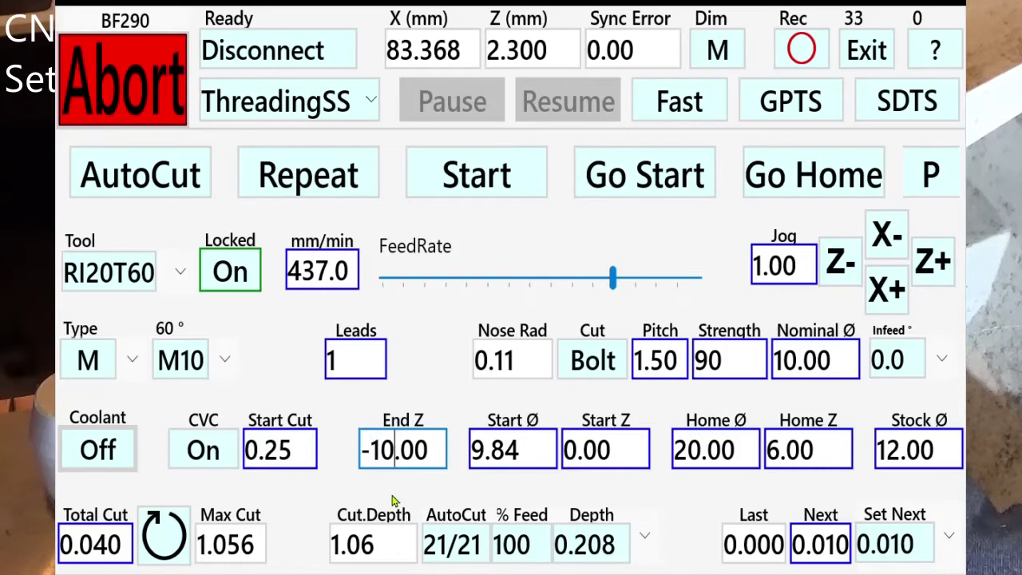
{"action": "key", "text": "Return"}
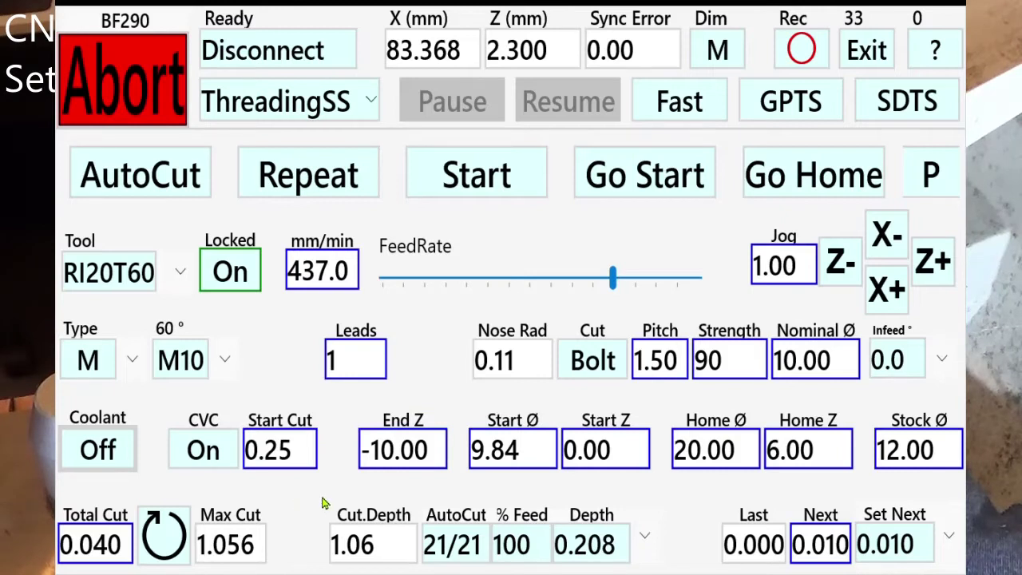
{"action": "left_click", "coordinate": [952, 548]}
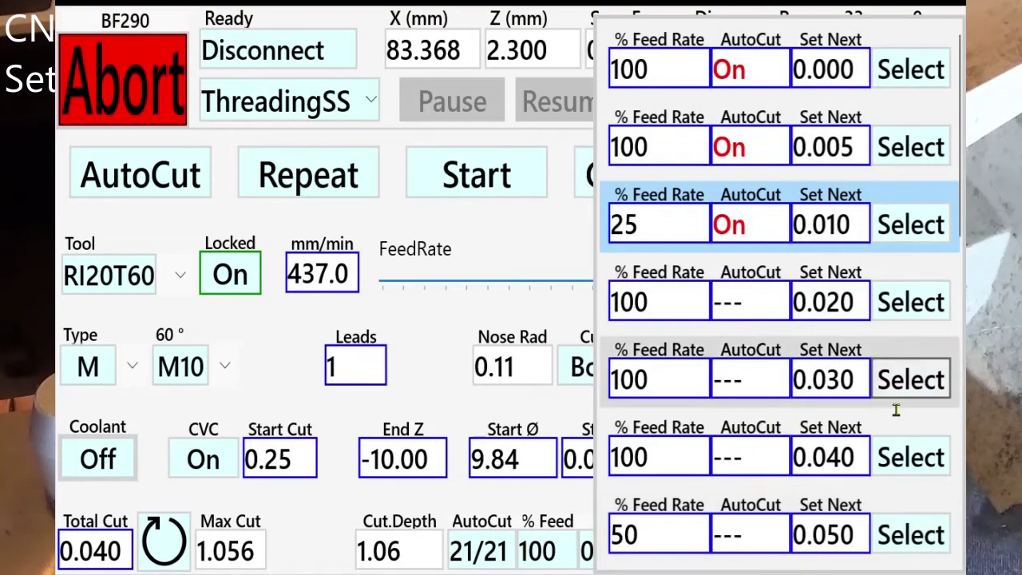
{"action": "scroll", "coordinate": [877, 440], "scroll_direction": "down", "scroll_amount": 1}
{"action": "scroll", "coordinate": [877, 436], "scroll_direction": "up", "scroll_amount": 1}
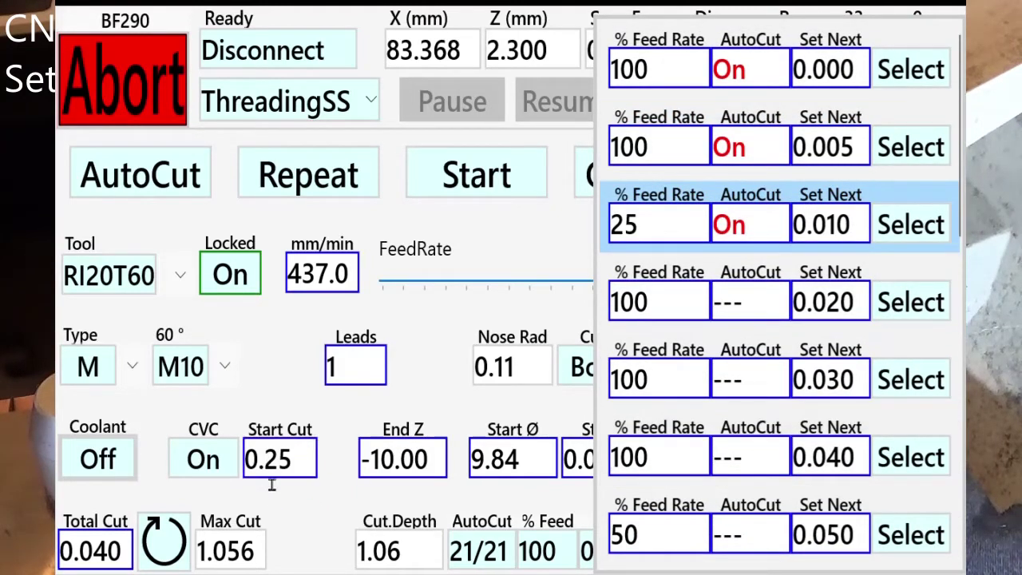
{"action": "left_click", "coordinate": [281, 511]}
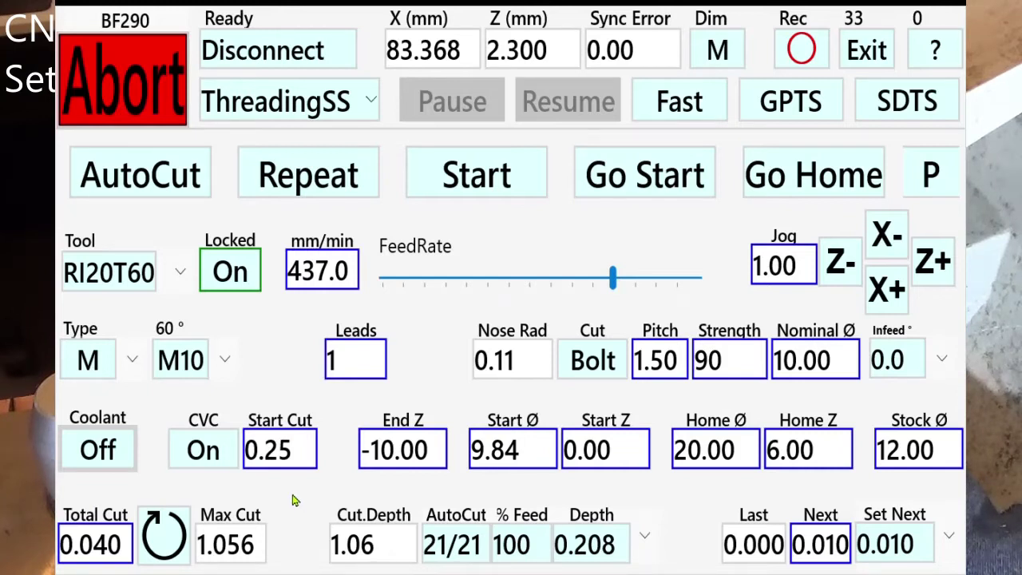
- Change Start Cut from 0.25 to 0.35, giving 12/12 AutoCut passes to depth 0.309
{"action": "left_click_drag", "start_coordinate": [299, 460], "coordinate": [279, 456]}
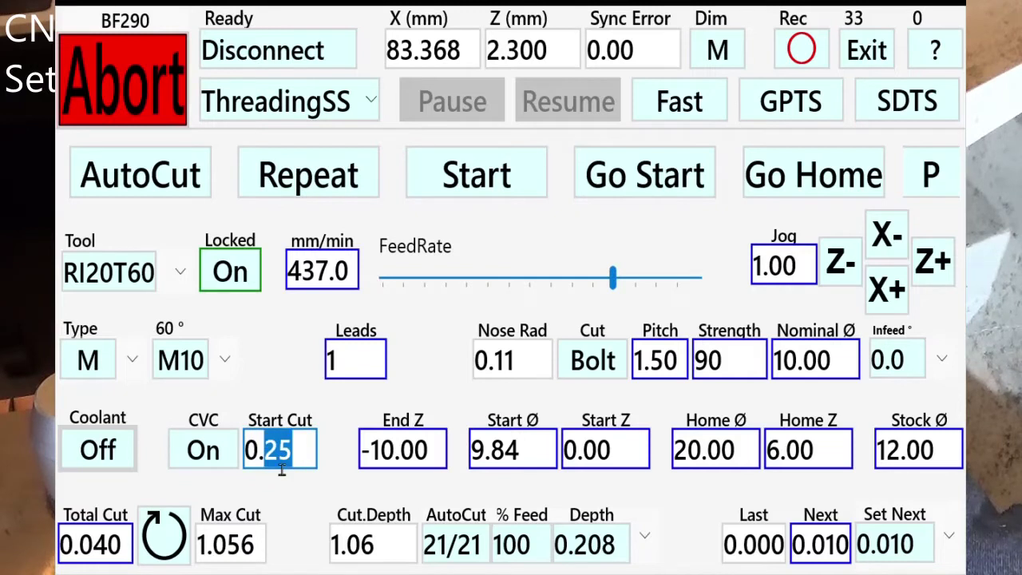
{"action": "type", "text": "35"}
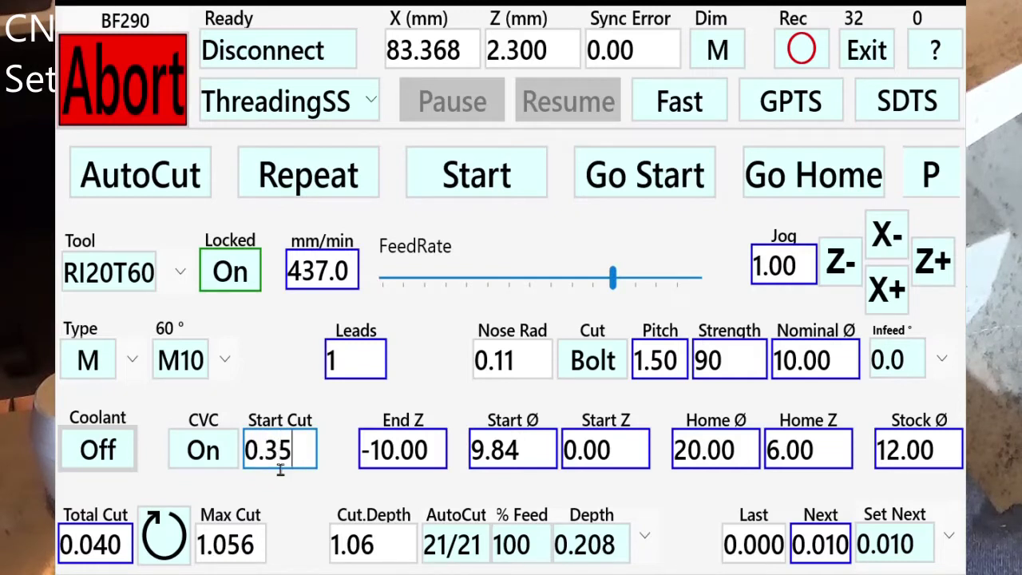
{"action": "key", "text": "Return"}
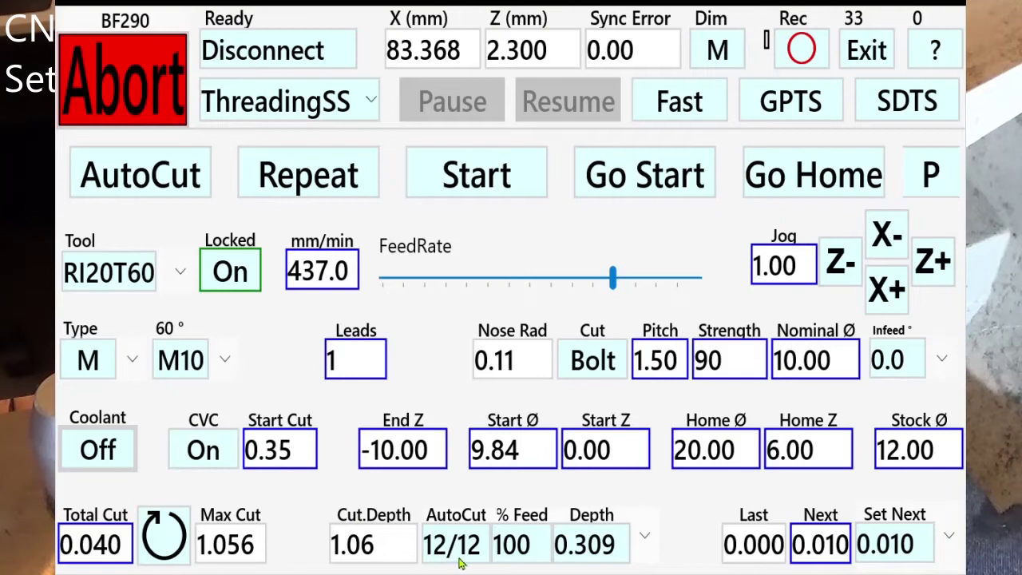
{"action": "left_click", "coordinate": [473, 555]}
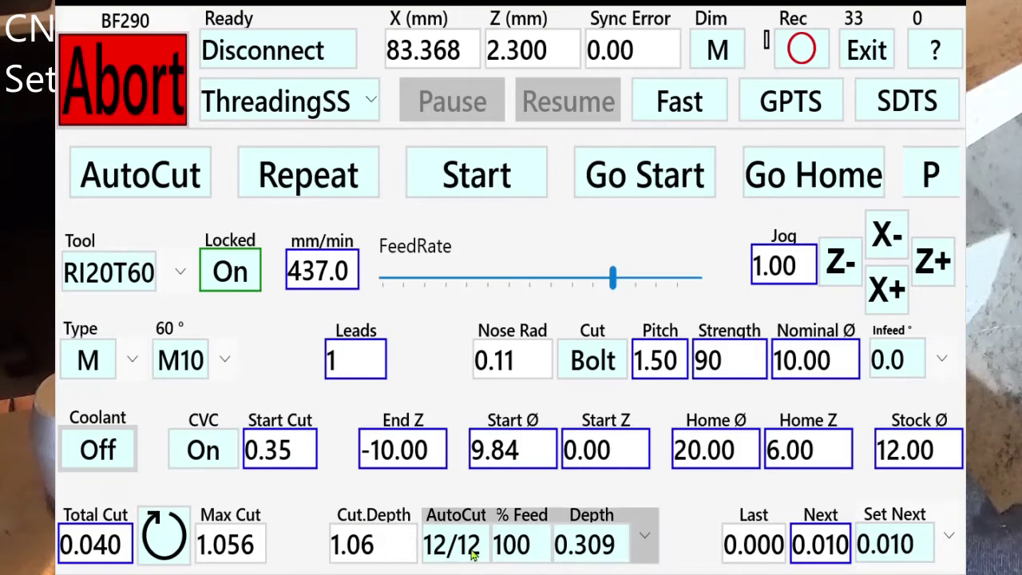
{"action": "left_click", "coordinate": [473, 554]}
{"action": "scroll", "coordinate": [613, 393], "scroll_direction": "up", "scroll_amount": 1}
{"action": "scroll", "coordinate": [612, 393], "scroll_direction": "up", "scroll_amount": 4}
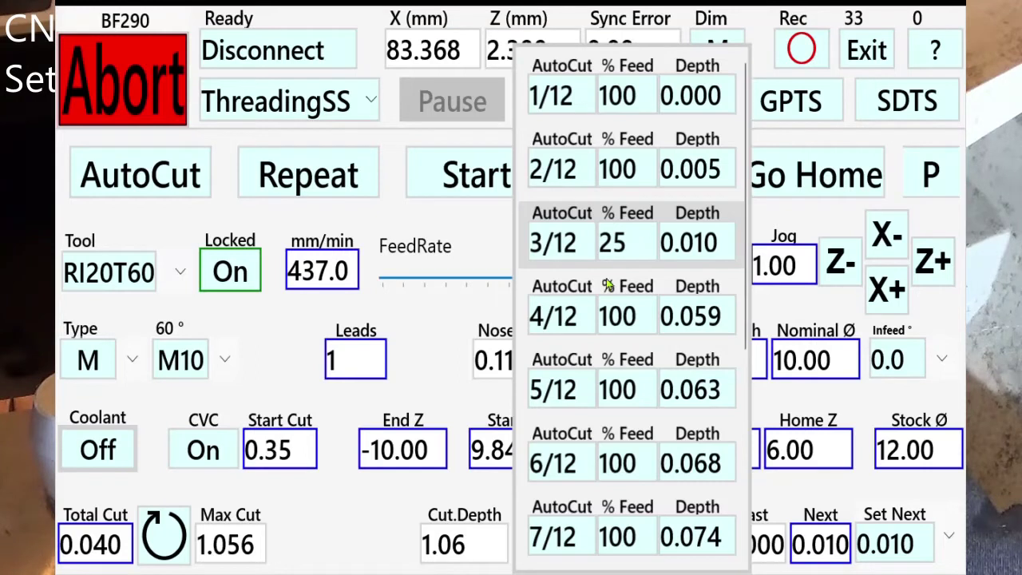
{"action": "left_click", "coordinate": [358, 529]}
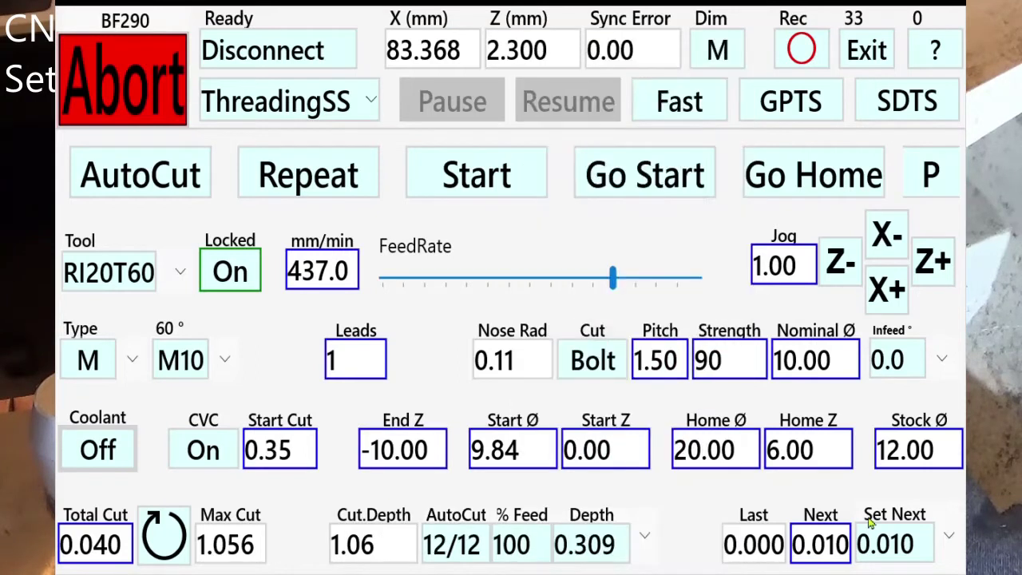
- Change the 0.010 Set Next preset's feed rate from 25% to 100% and verify it
{"action": "left_click", "coordinate": [946, 544]}
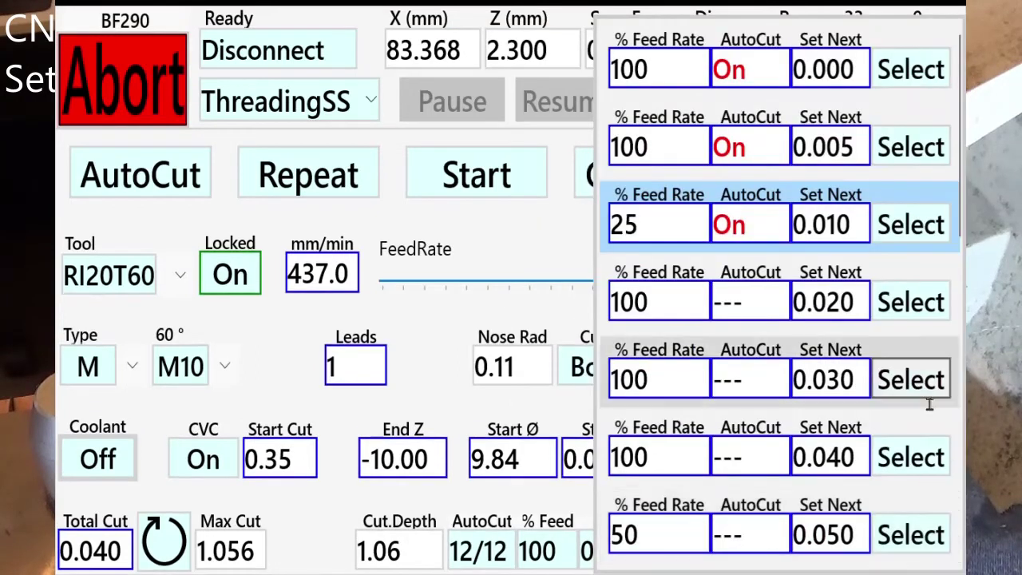
{"action": "double_click", "coordinate": [688, 232]}
{"action": "type", "text": "100"}
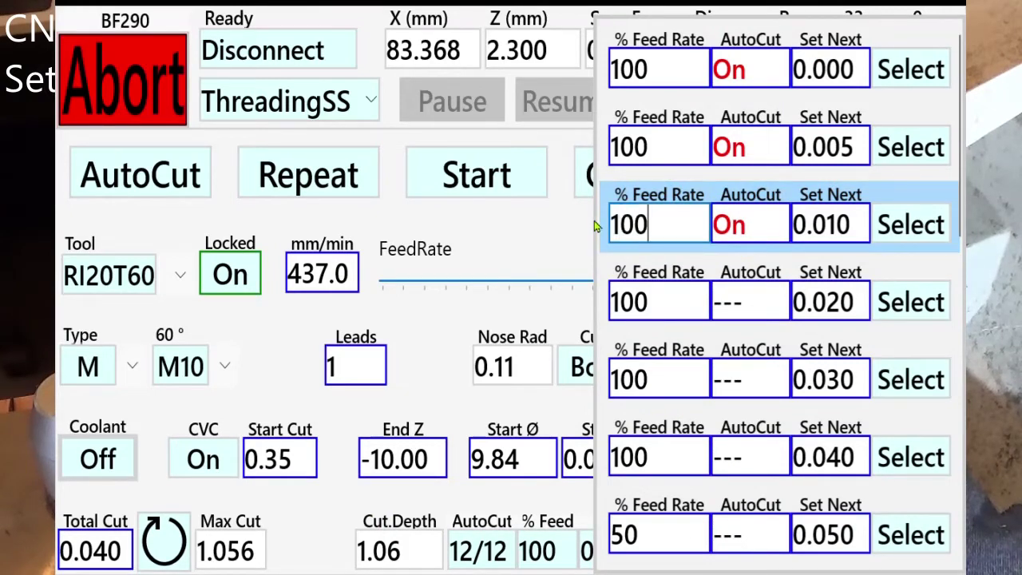
{"action": "key", "text": "Return"}
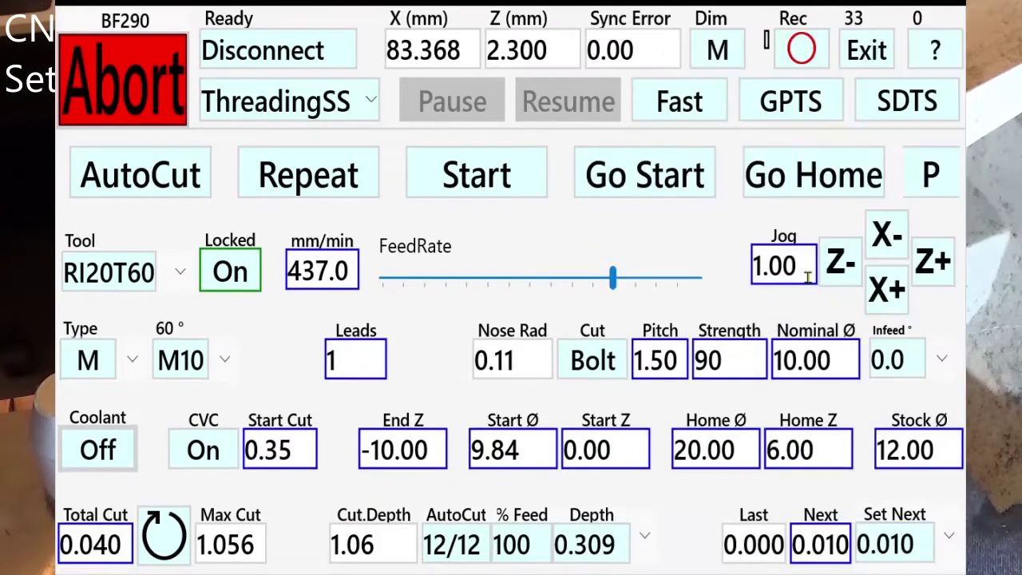
{"action": "left_click", "coordinate": [946, 544]}
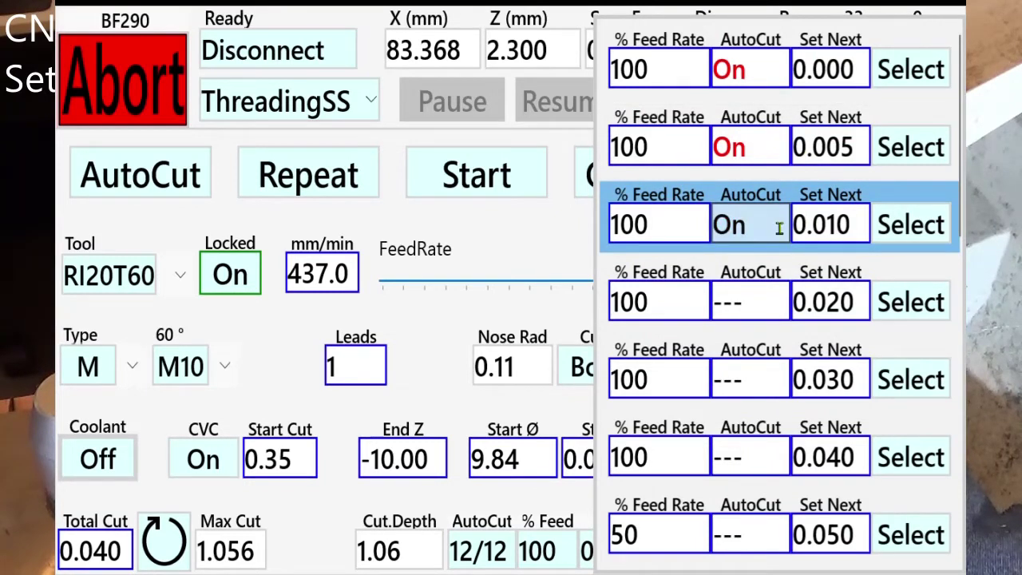
{"action": "left_click", "coordinate": [431, 340]}
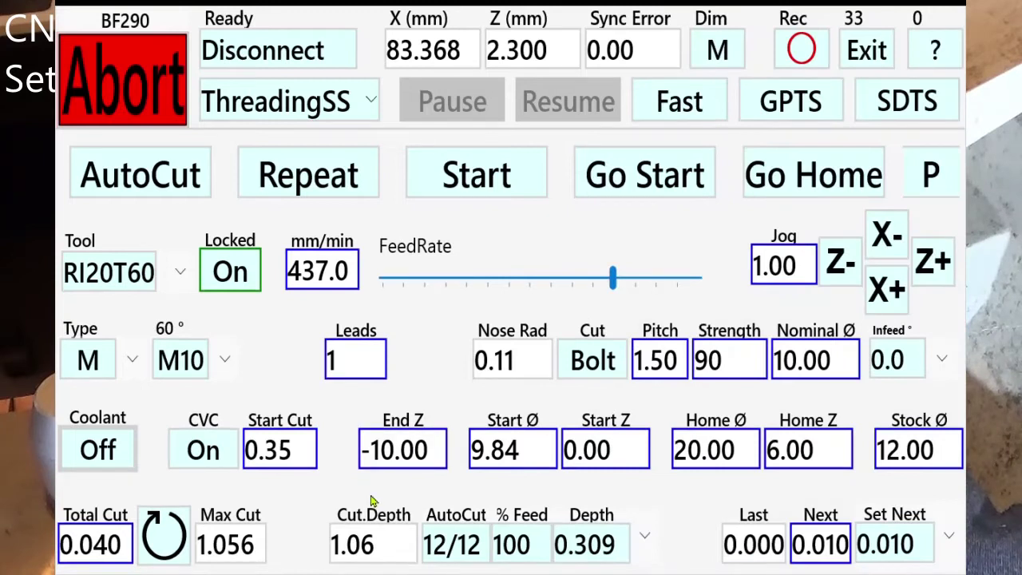
- Reset Total Cut to 0.000 so Depth reads 0.347
{"action": "left_click", "coordinate": [165, 534]}
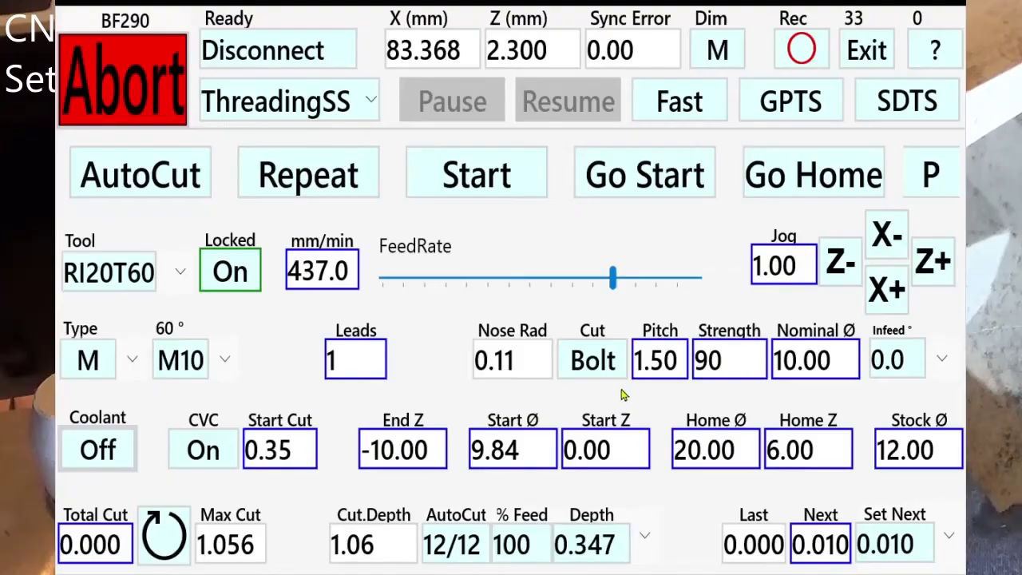
- Switch from ThreadingSS to the BF290 Setup page, where L Stock reads 22.94
{"action": "left_click", "coordinate": [490, 170]}
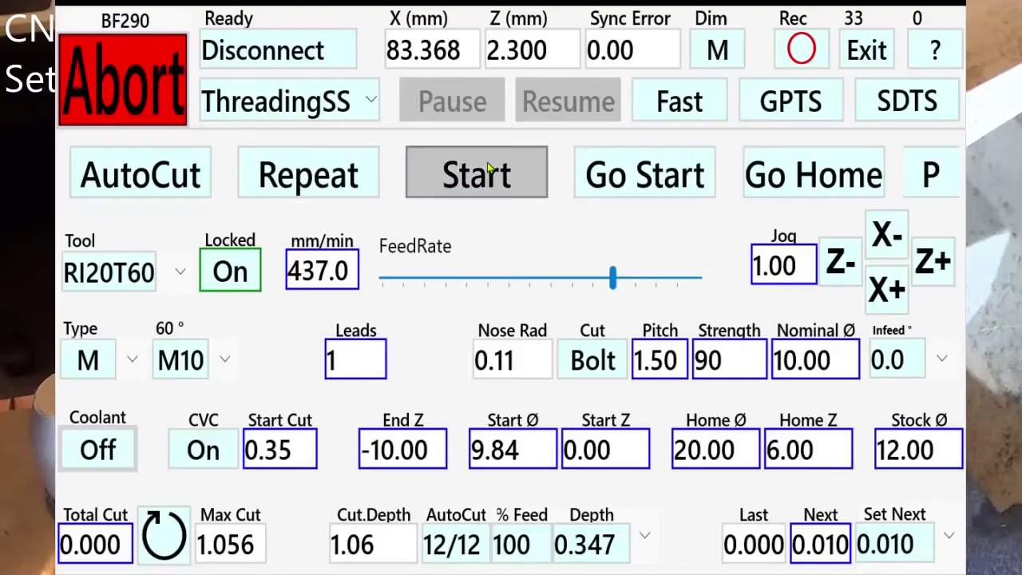
{"action": "left_click", "coordinate": [339, 112]}
{"action": "scroll", "coordinate": [308, 416], "scroll_direction": "down", "scroll_amount": 5}
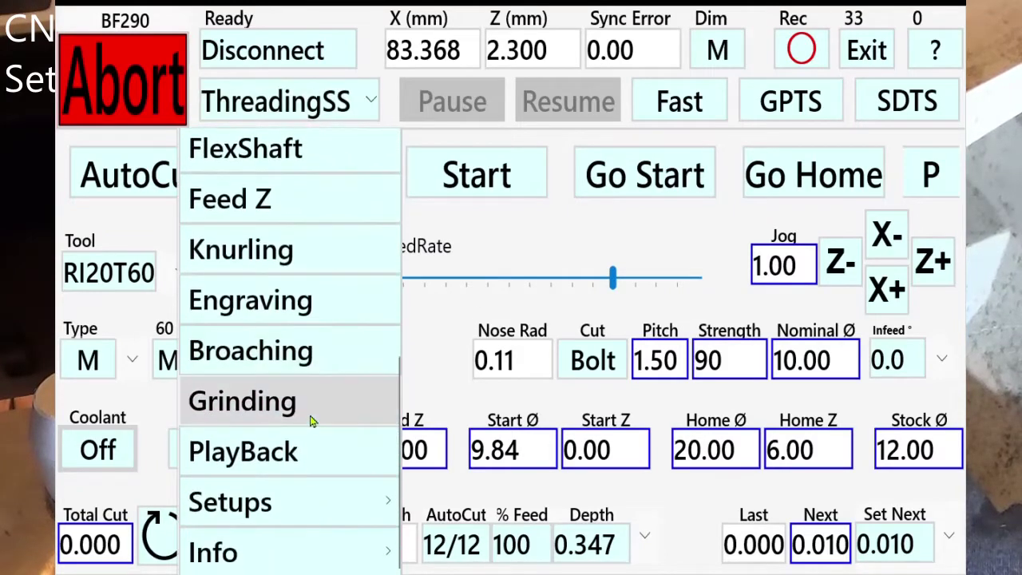
{"action": "mouse_move", "coordinate": [359, 497]}
{"action": "left_click", "coordinate": [509, 360]}
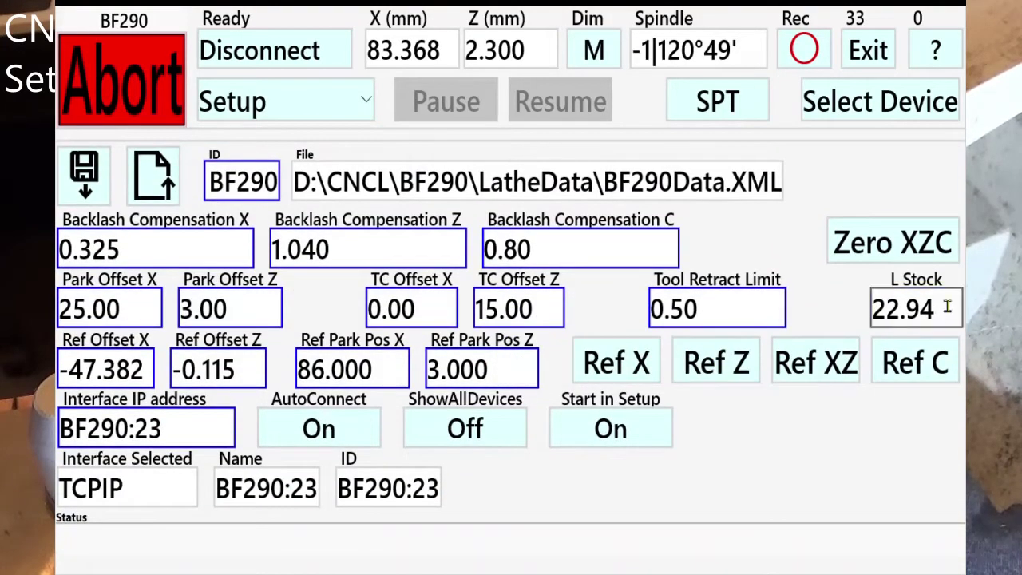
- Change L Stock from 22.94 to 18, then go back to ThreadingSS via SPT
{"action": "left_click_drag", "start_coordinate": [947, 307], "coordinate": [870, 309]}
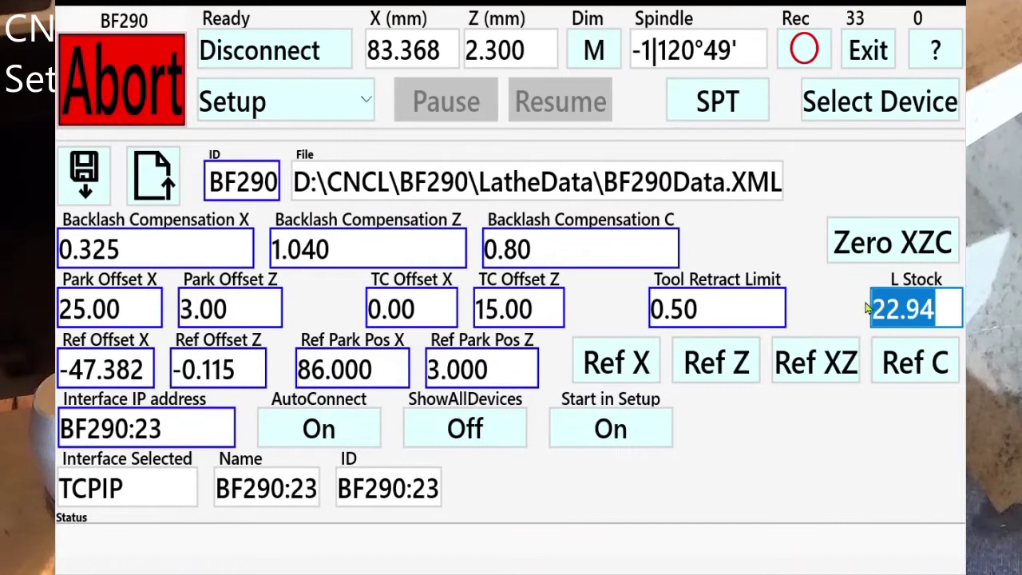
{"action": "type", "text": "18"}
{"action": "key", "text": "Return"}
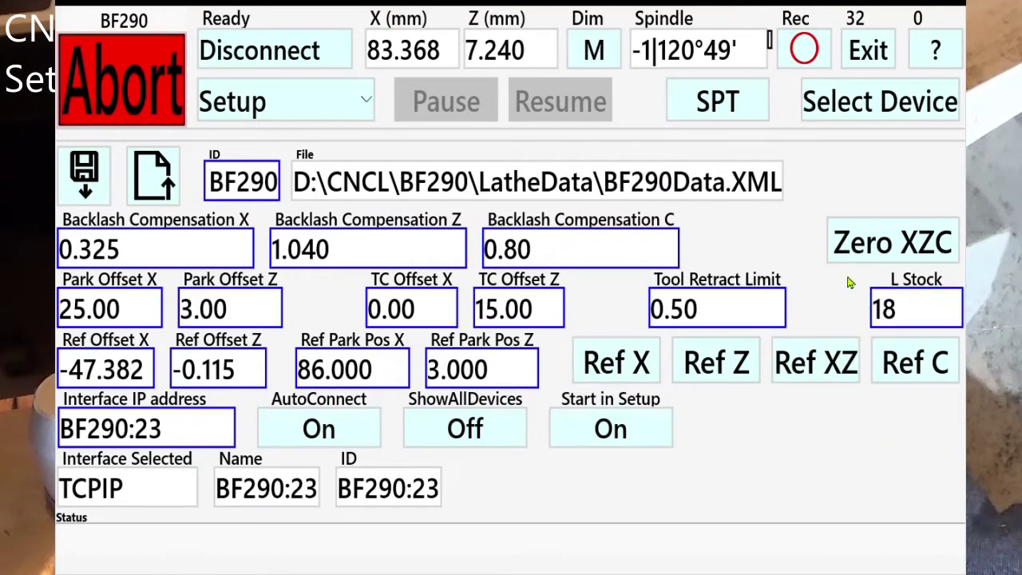
{"action": "left_click", "coordinate": [717, 113]}
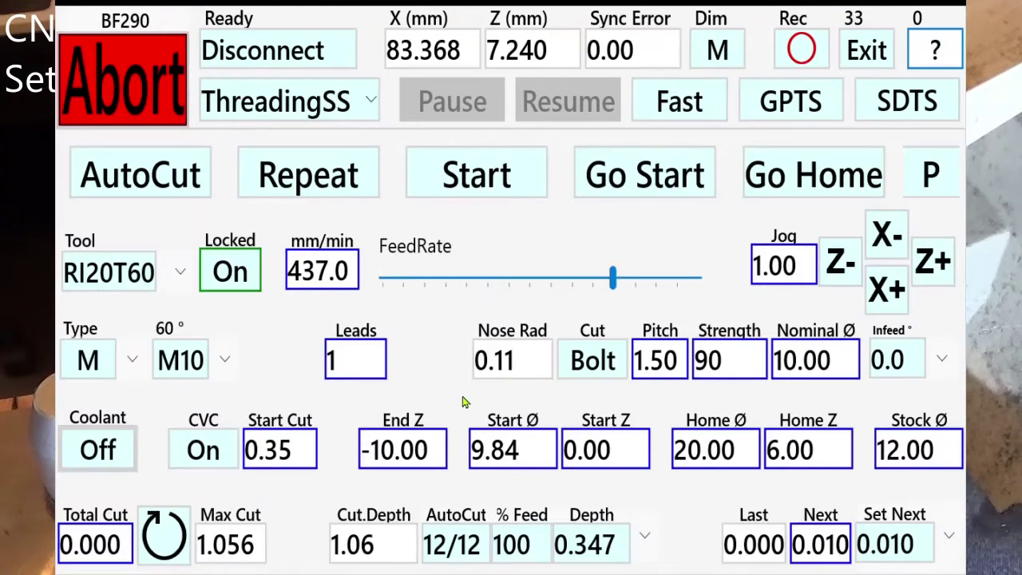